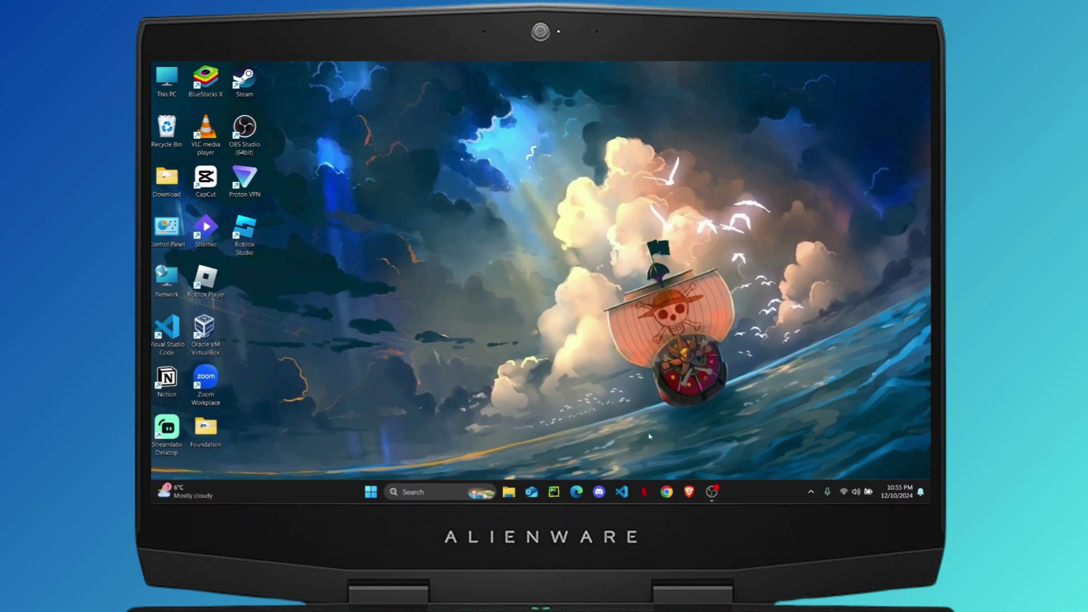
Step: Search for 'regi' in the taskbar search, fixing a typo, and launch Registry Editor
{"action": "left_click", "coordinate": [415, 492]}
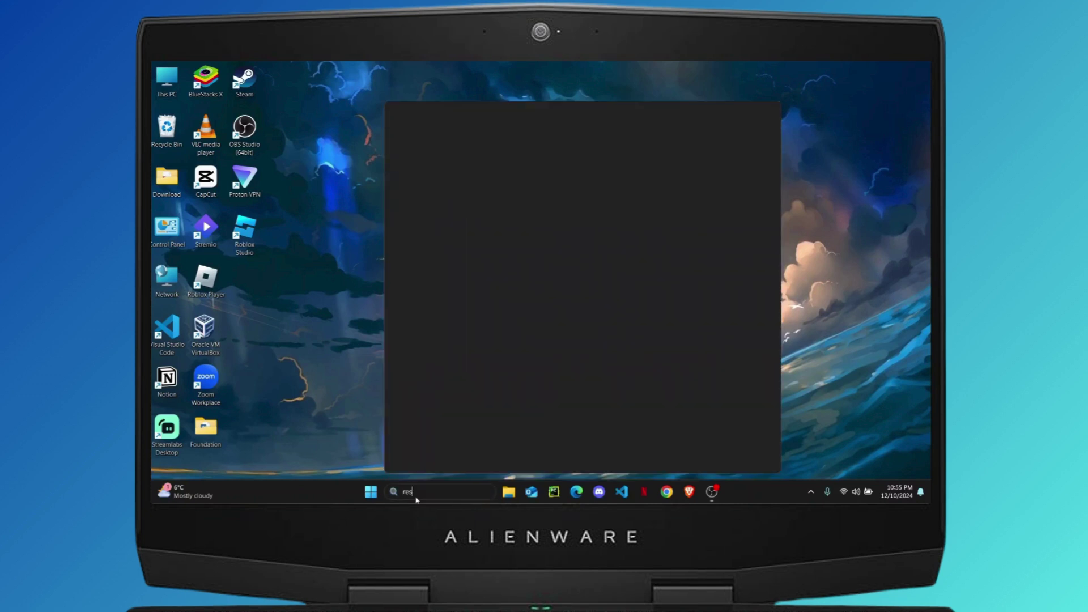
{"action": "type", "text": "resti"}
{"action": "key", "text": "BackSpace"}
{"action": "key", "text": "BackSpace"}
{"action": "key", "text": "BackSpace"}
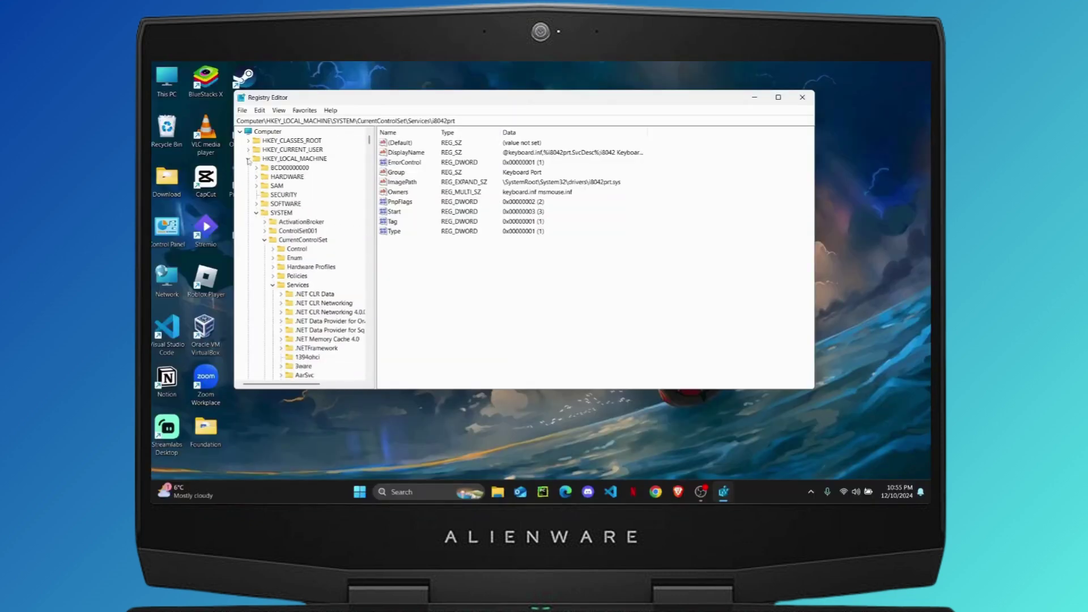
Step: Collapse HKEY_LOCAL_MACHINE and expand HKEY_CLASSES_ROOT to list its subkeys
{"action": "left_click", "coordinate": [248, 160]}
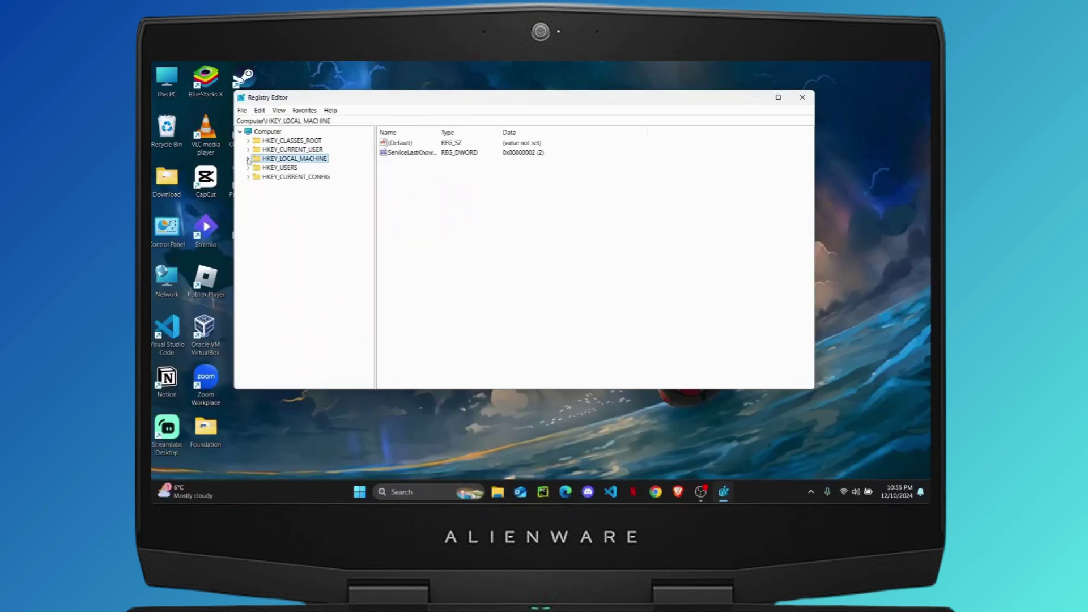
{"action": "left_click", "coordinate": [294, 141]}
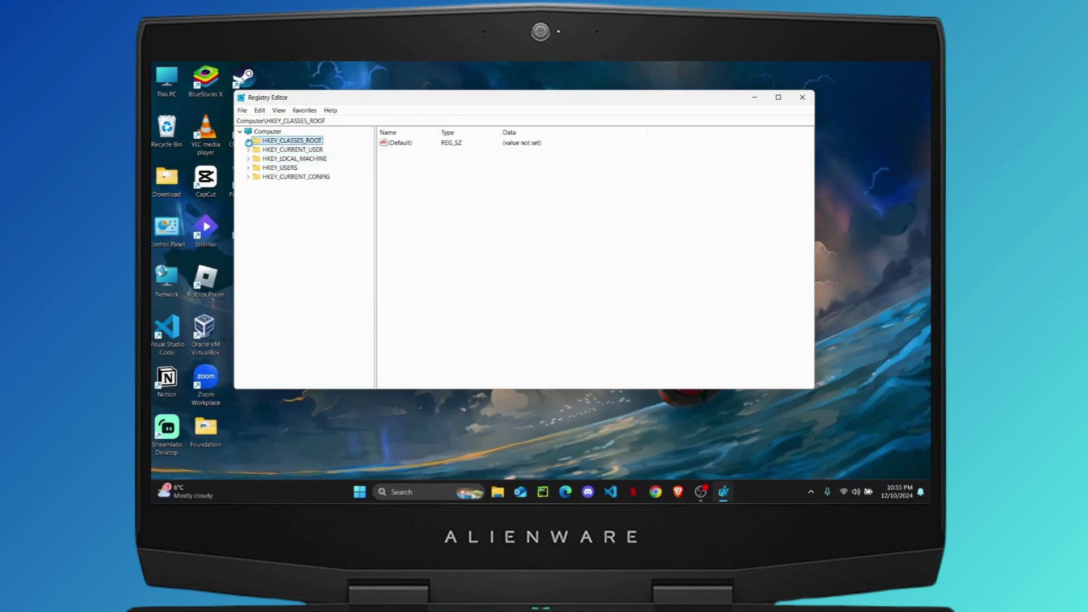
{"action": "left_click", "coordinate": [247, 140]}
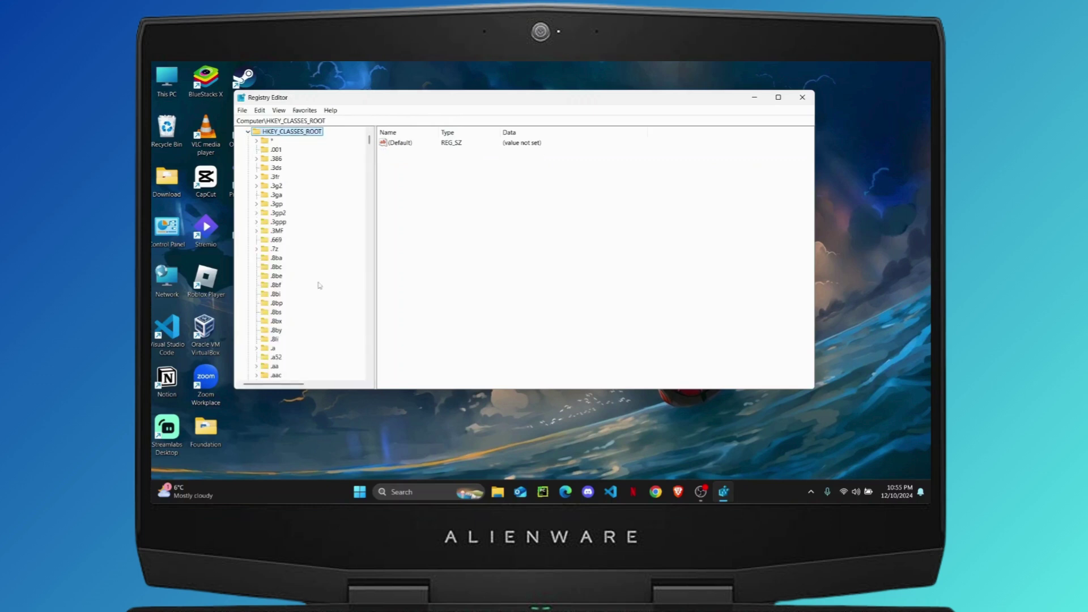
{"action": "scroll", "coordinate": [318, 286], "scroll_direction": "down", "scroll_amount": 10}
{"action": "scroll", "coordinate": [319, 286], "scroll_direction": "down", "scroll_amount": 10}
{"action": "scroll", "coordinate": [319, 286], "scroll_direction": "down", "scroll_amount": 10}
{"action": "scroll", "coordinate": [319, 285], "scroll_direction": "down", "scroll_amount": 10}
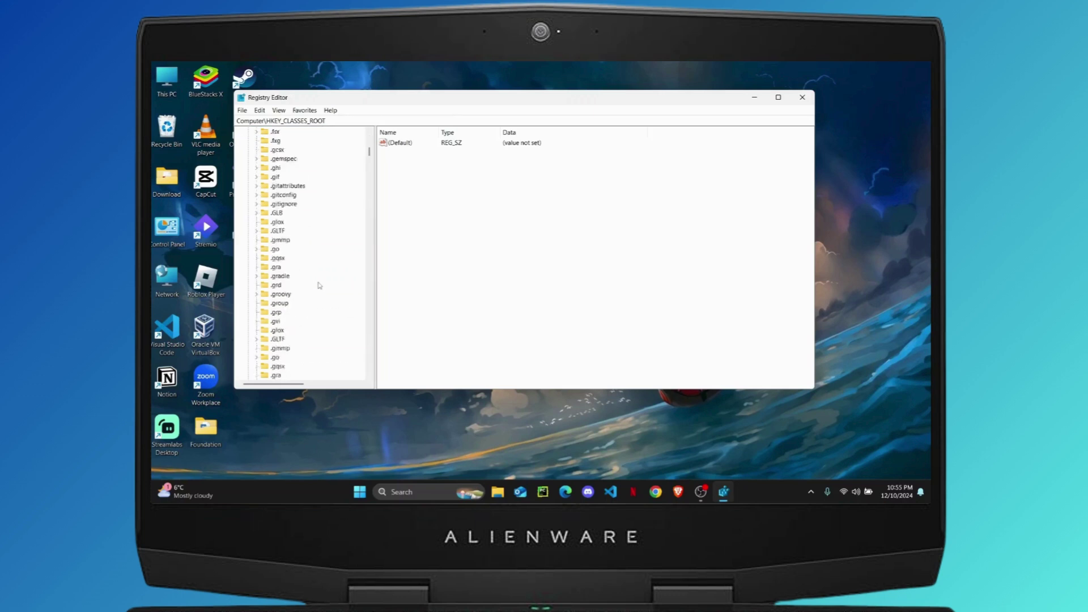
{"action": "scroll", "coordinate": [319, 286], "scroll_direction": "down", "scroll_amount": 5}
{"action": "scroll", "coordinate": [318, 286], "scroll_direction": "down", "scroll_amount": 5}
{"action": "scroll", "coordinate": [319, 286], "scroll_direction": "down", "scroll_amount": 5}
{"action": "scroll", "coordinate": [319, 285], "scroll_direction": "down", "scroll_amount": 5}
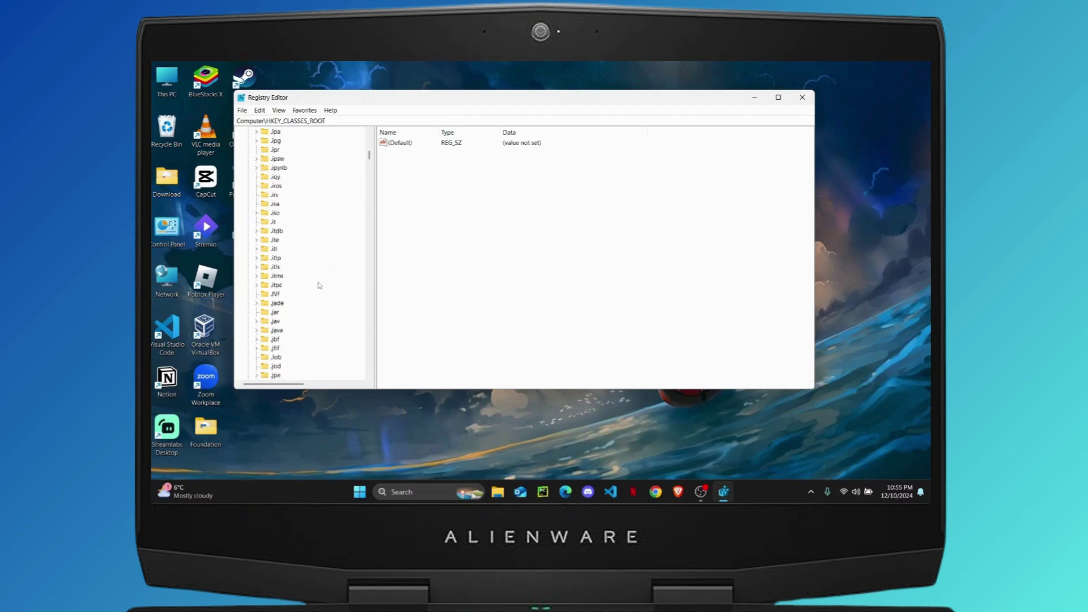
{"action": "scroll", "coordinate": [318, 286], "scroll_direction": "up", "scroll_amount": 3}
{"action": "scroll", "coordinate": [319, 286], "scroll_direction": "up", "scroll_amount": 3}
{"action": "scroll", "coordinate": [319, 285], "scroll_direction": "up", "scroll_amount": 3}
{"action": "scroll", "coordinate": [319, 285], "scroll_direction": "up", "scroll_amount": 3}
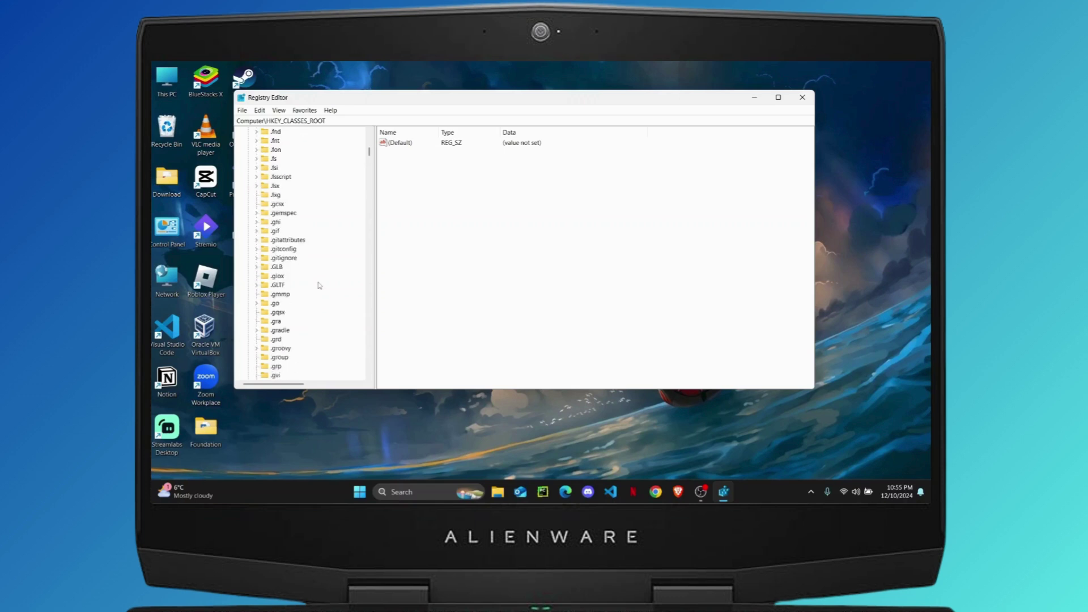
{"action": "scroll", "coordinate": [325, 289], "scroll_direction": "up", "scroll_amount": 8}
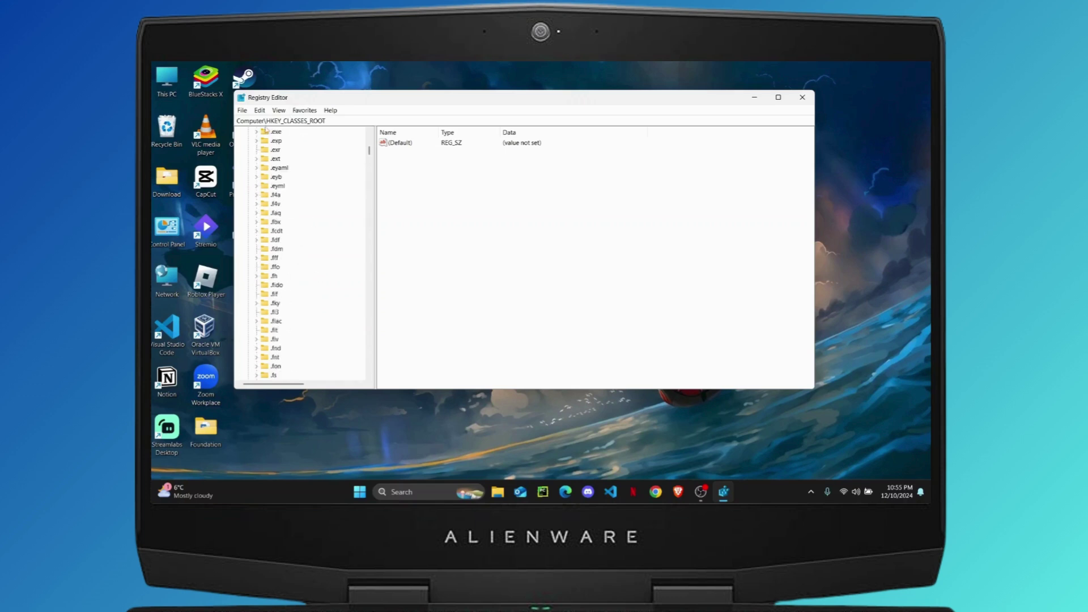
Step: Open the .exe key's (Default) value, confirm it reads 'exefile', and close the dialog
{"action": "left_click", "coordinate": [258, 132]}
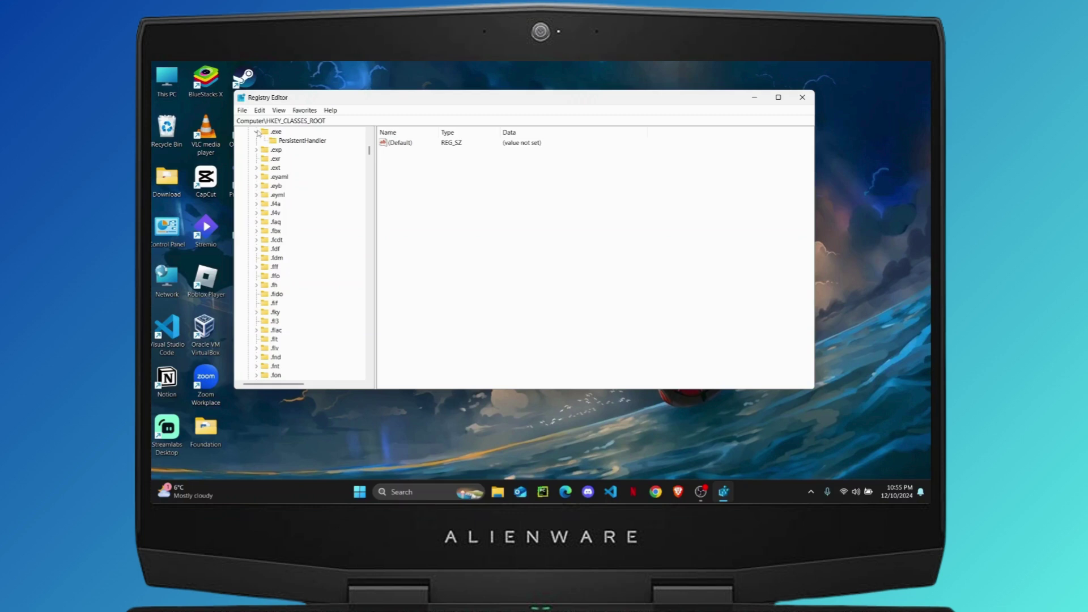
{"action": "left_click", "coordinate": [277, 132]}
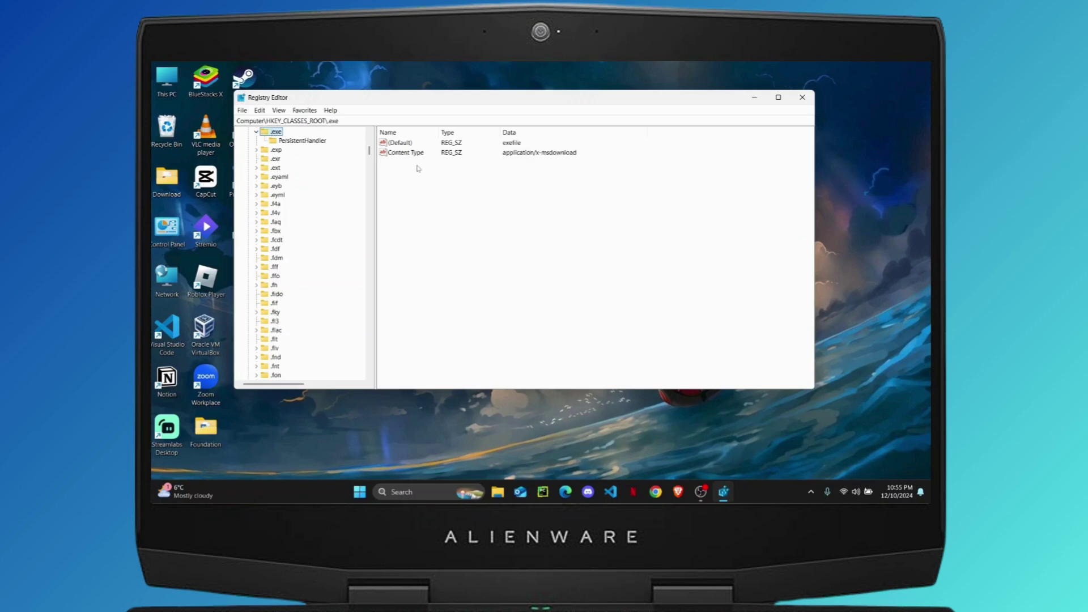
{"action": "right_click", "coordinate": [399, 143]}
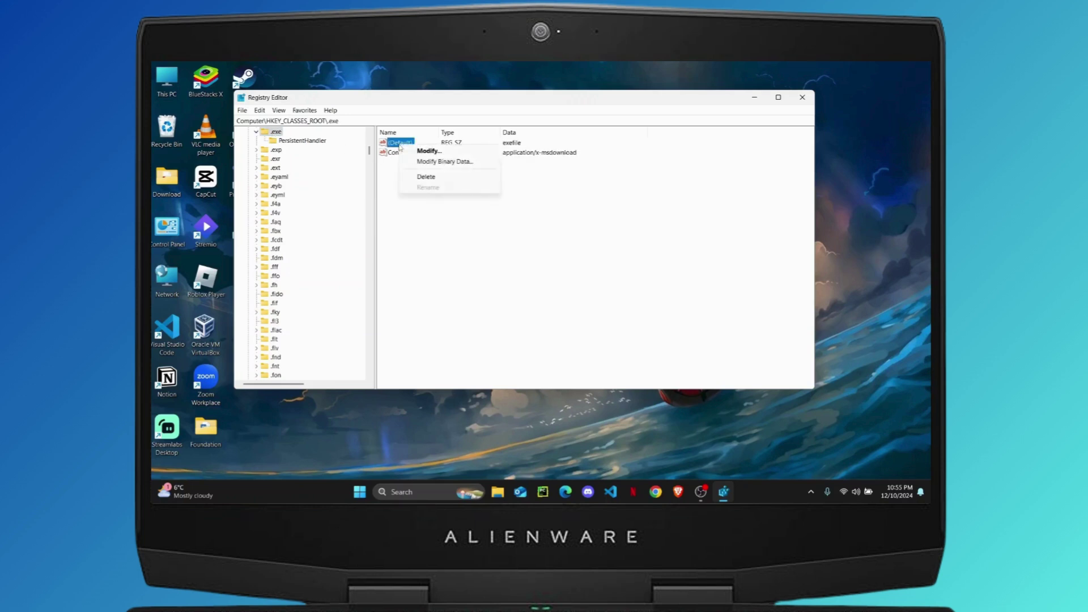
{"action": "left_click", "coordinate": [444, 152]}
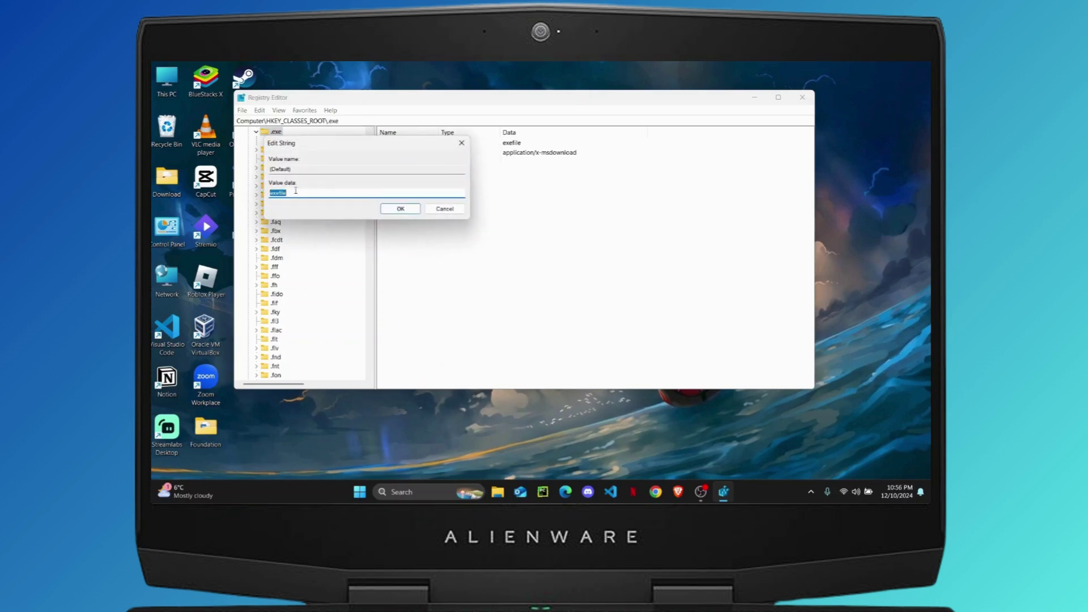
{"action": "left_click", "coordinate": [401, 208]}
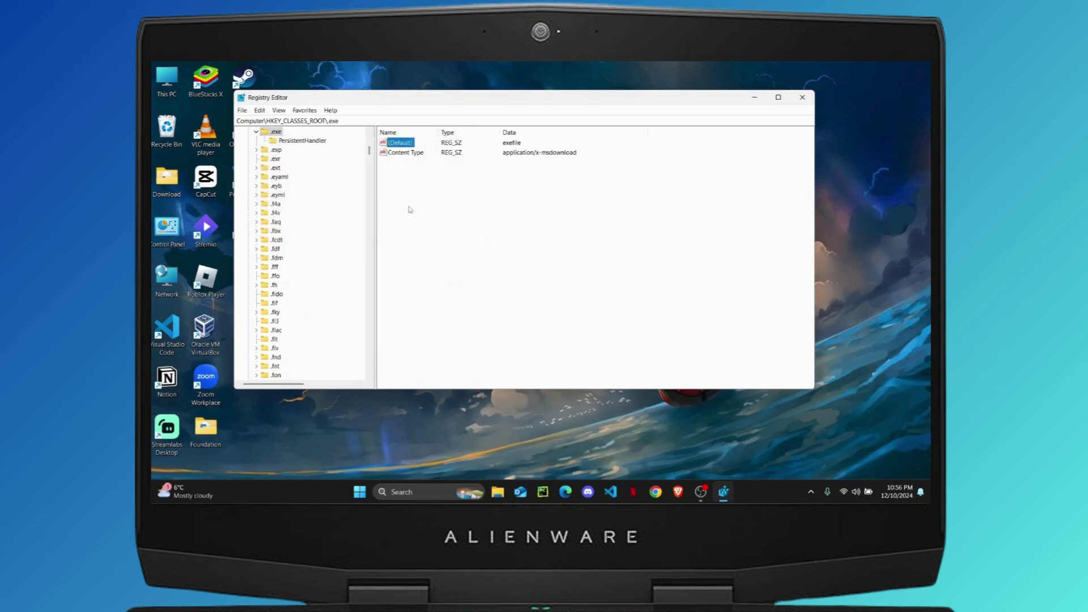
{"action": "scroll", "coordinate": [308, 293], "scroll_direction": "down", "scroll_amount": 5}
{"action": "scroll", "coordinate": [308, 294], "scroll_direction": "down", "scroll_amount": 5}
{"action": "scroll", "coordinate": [308, 293], "scroll_direction": "down", "scroll_amount": 5}
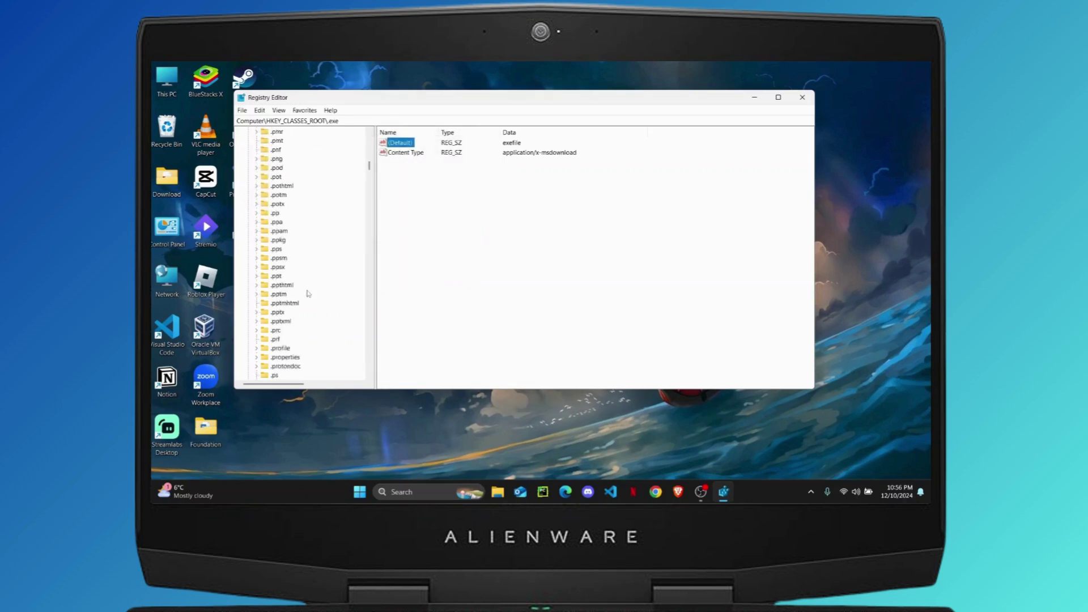
{"action": "scroll", "coordinate": [307, 294], "scroll_direction": "down", "scroll_amount": 5}
{"action": "scroll", "coordinate": [308, 294], "scroll_direction": "down", "scroll_amount": 10}
{"action": "scroll", "coordinate": [308, 293], "scroll_direction": "down", "scroll_amount": 3}
{"action": "scroll", "coordinate": [308, 293], "scroll_direction": "down", "scroll_amount": 3}
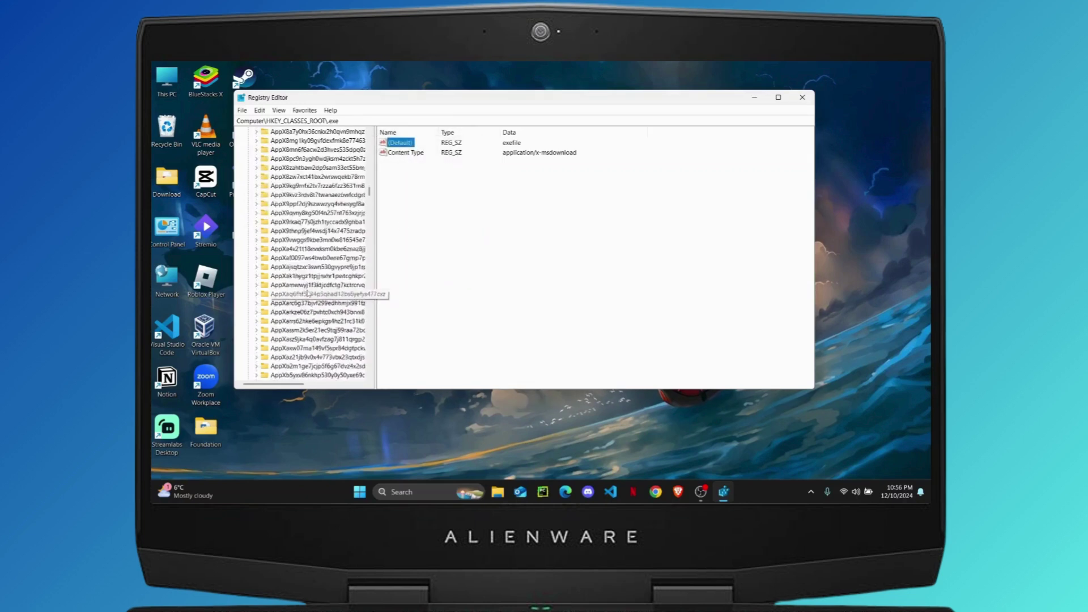
Step: Switch briefly to the window overview and return to Registry Editor
{"action": "key", "text": "super+Tab"}
{"action": "key", "text": "Escape"}
{"action": "scroll", "coordinate": [308, 294], "scroll_direction": "down", "scroll_amount": 3}
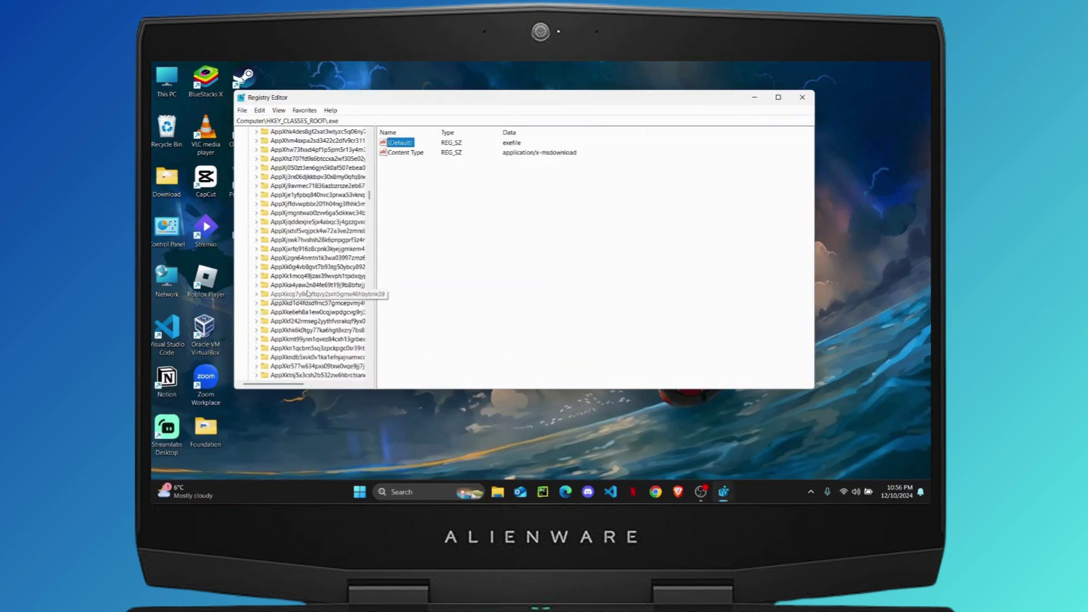
{"action": "scroll", "coordinate": [308, 294], "scroll_direction": "down", "scroll_amount": 3}
{"action": "scroll", "coordinate": [308, 293], "scroll_direction": "down", "scroll_amount": 3}
{"action": "scroll", "coordinate": [308, 293], "scroll_direction": "down", "scroll_amount": 3}
{"action": "scroll", "coordinate": [308, 293], "scroll_direction": "down", "scroll_amount": 3}
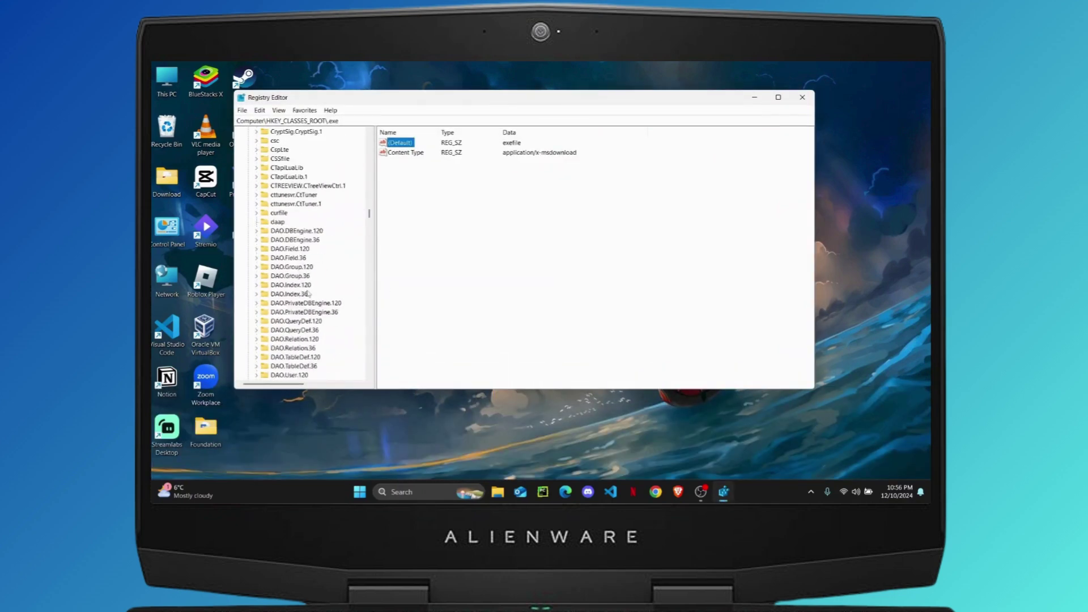
{"action": "key", "text": "super+Tab"}
{"action": "key", "text": "Escape"}
{"action": "scroll", "coordinate": [308, 293], "scroll_direction": "down", "scroll_amount": 3}
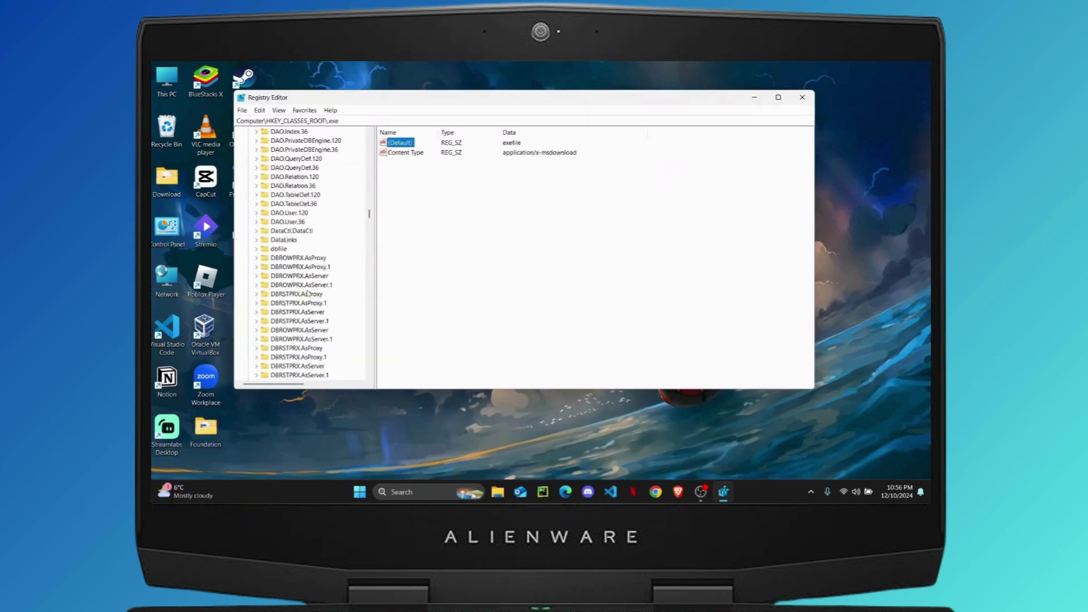
{"action": "scroll", "coordinate": [308, 294], "scroll_direction": "down", "scroll_amount": 3}
{"action": "scroll", "coordinate": [308, 293], "scroll_direction": "down", "scroll_amount": 3}
{"action": "scroll", "coordinate": [307, 294], "scroll_direction": "down", "scroll_amount": 3}
{"action": "scroll", "coordinate": [308, 294], "scroll_direction": "down", "scroll_amount": 3}
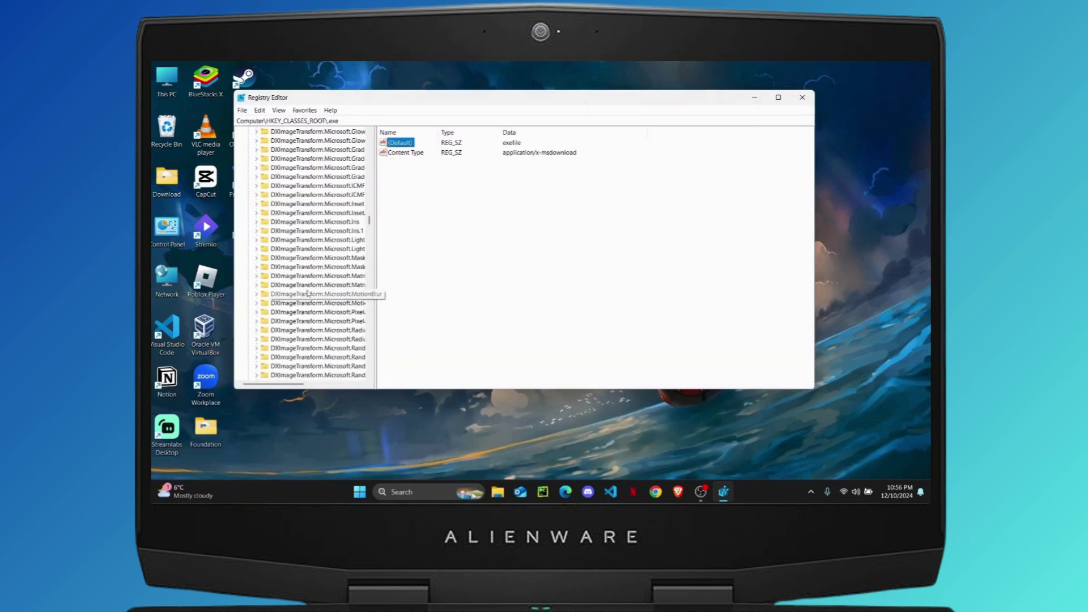
{"action": "left_click", "coordinate": [519, 415]}
{"action": "scroll", "coordinate": [331, 375], "scroll_direction": "down", "scroll_amount": 5}
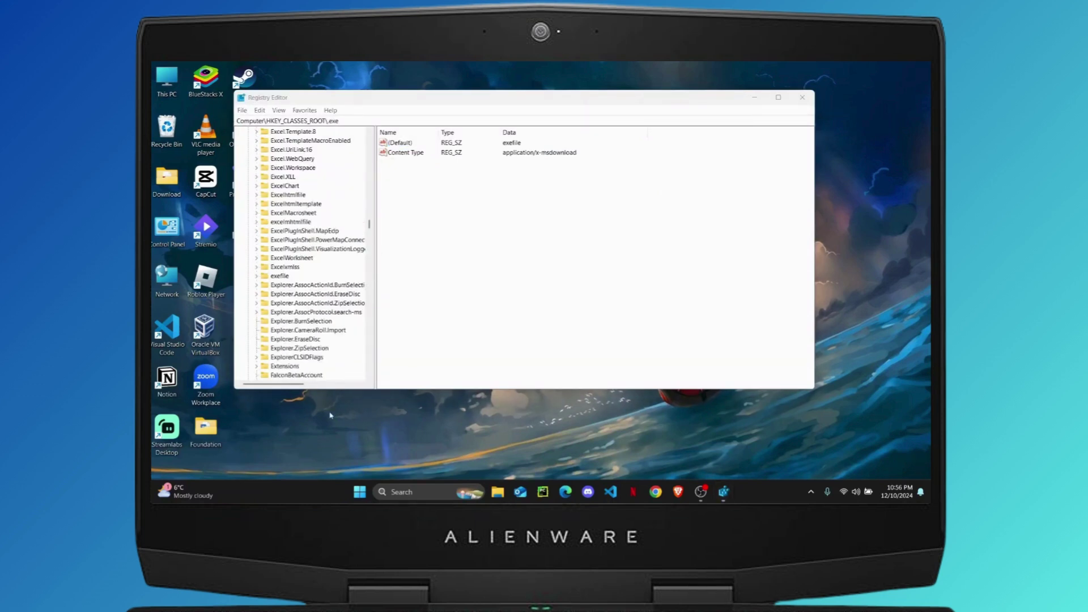
Step: Expand the exefile key and select its (Default) value, which reads Application
{"action": "left_click", "coordinate": [258, 276]}
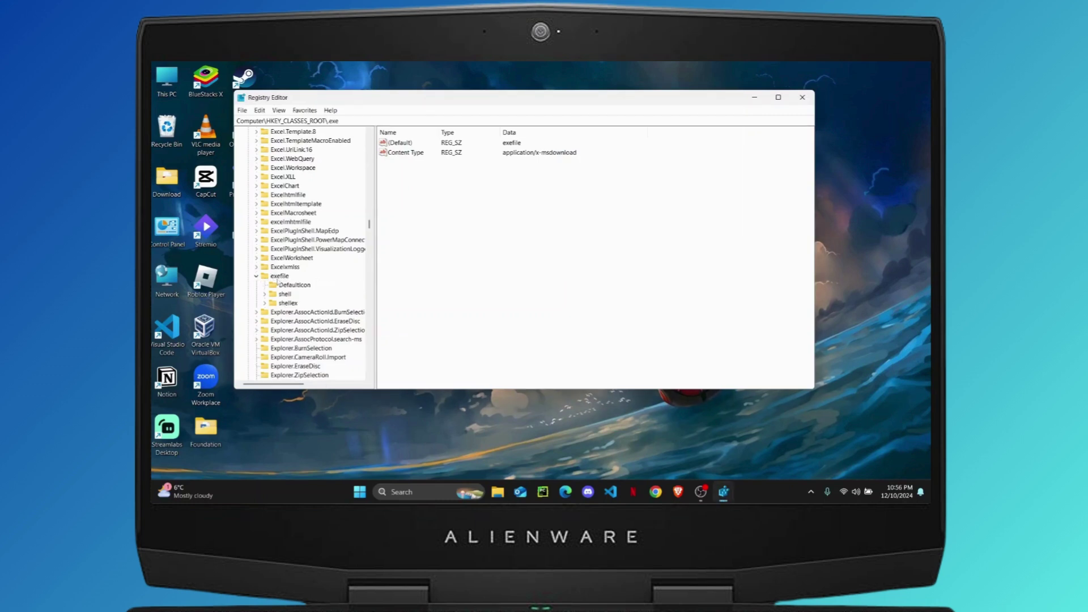
{"action": "left_click", "coordinate": [280, 277]}
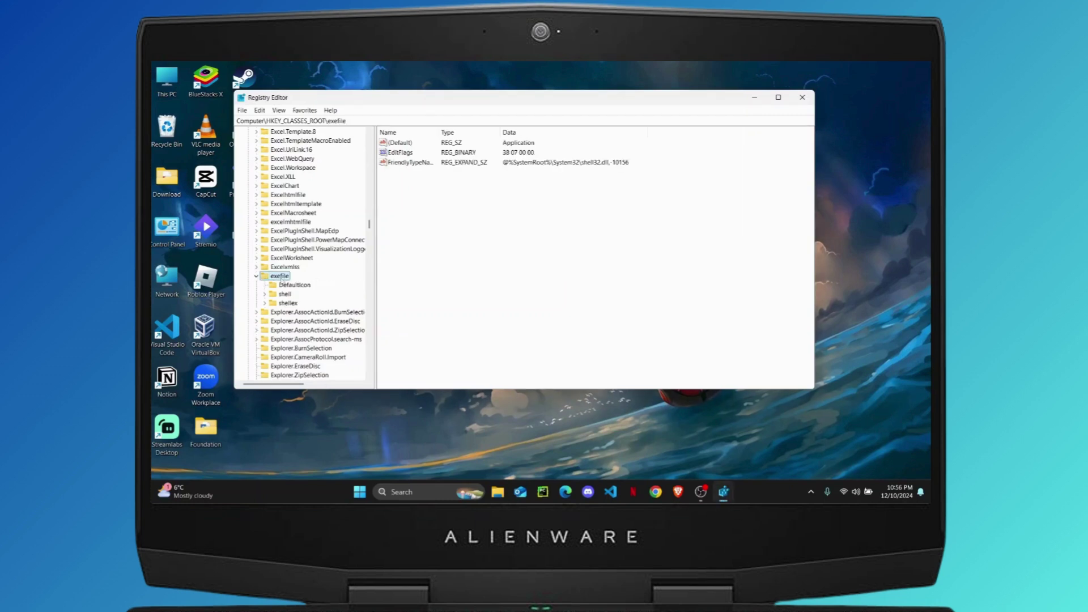
{"action": "left_click", "coordinate": [405, 143]}
{"action": "right_click", "coordinate": [405, 144]}
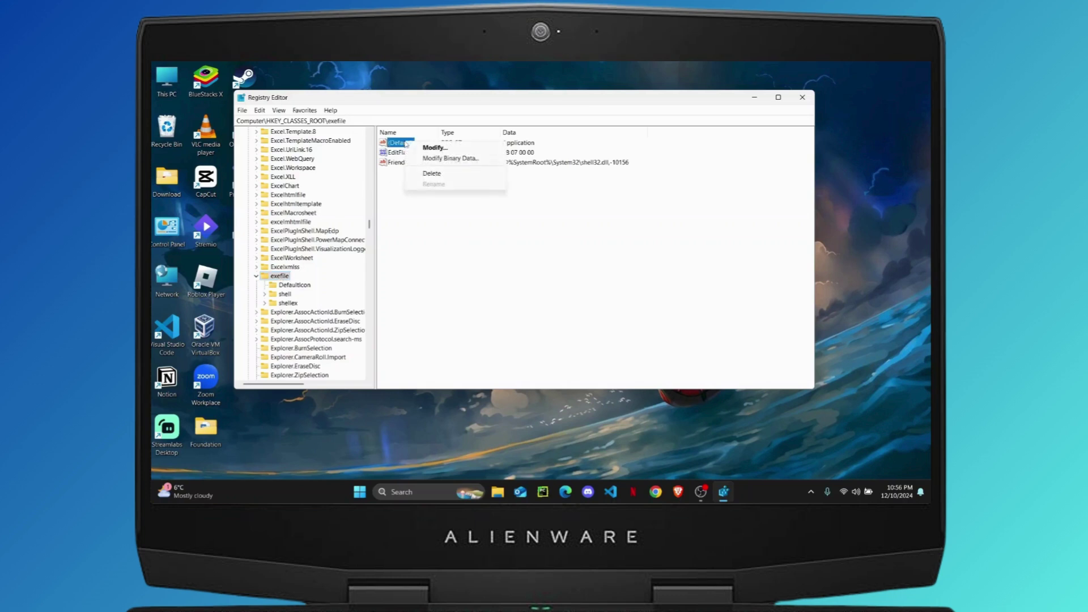
{"action": "left_click", "coordinate": [444, 146]}
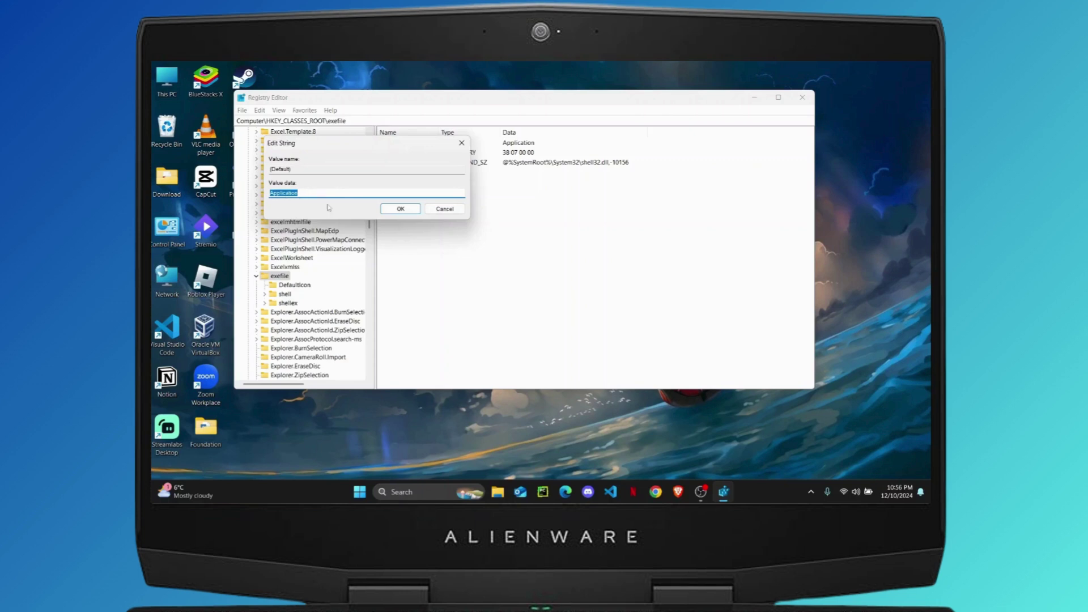
{"action": "left_click", "coordinate": [401, 209]}
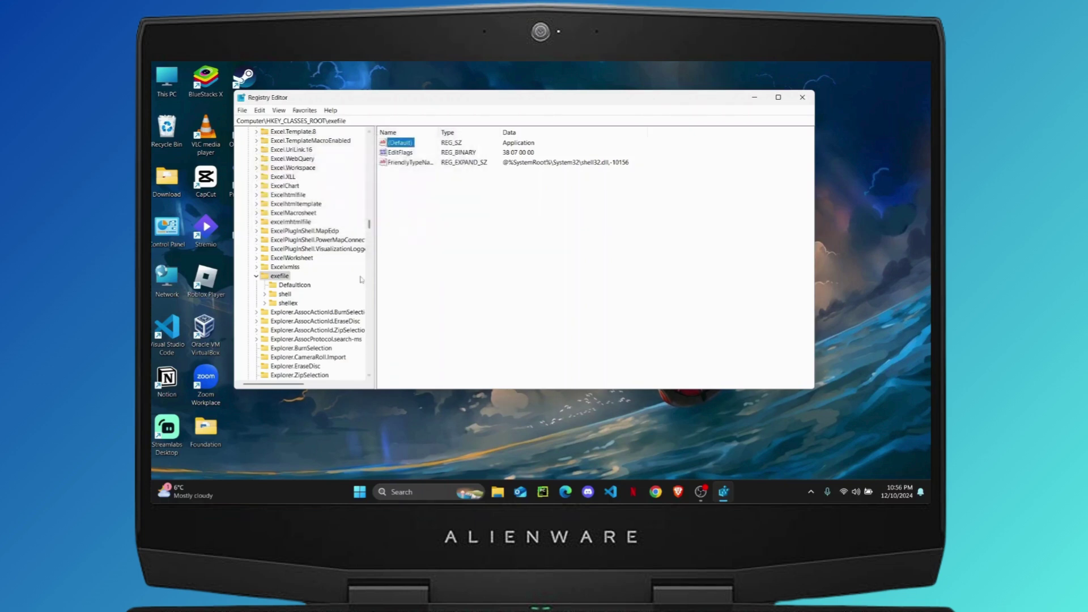
{"action": "right_click", "coordinate": [286, 295]}
Step: Expand exefile\shell, verify open's (Default) value is empty, then return to exefile
{"action": "left_click", "coordinate": [316, 301]}
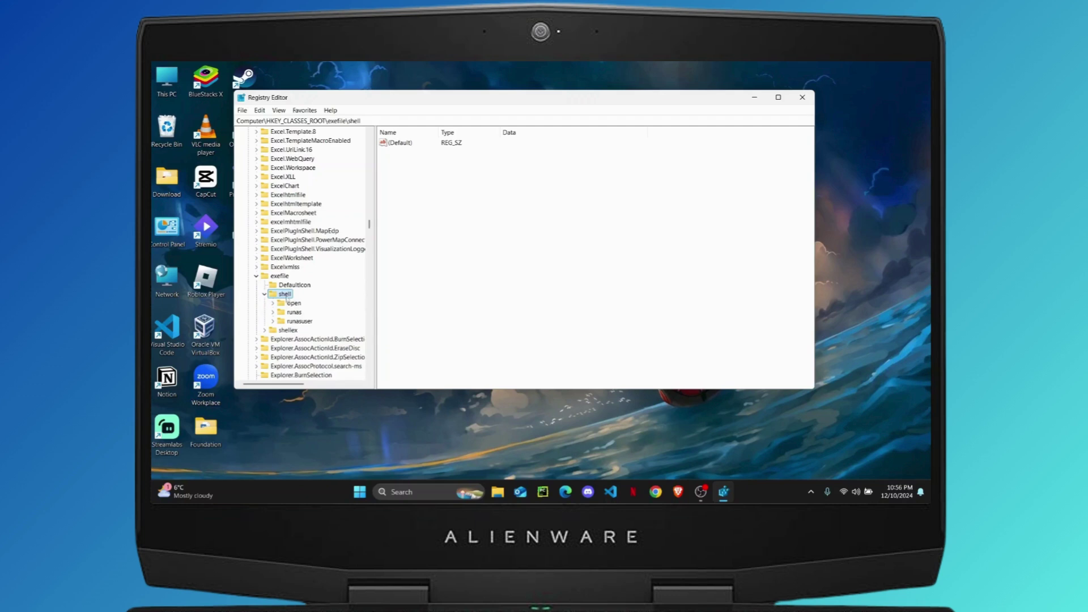
{"action": "left_click", "coordinate": [294, 304]}
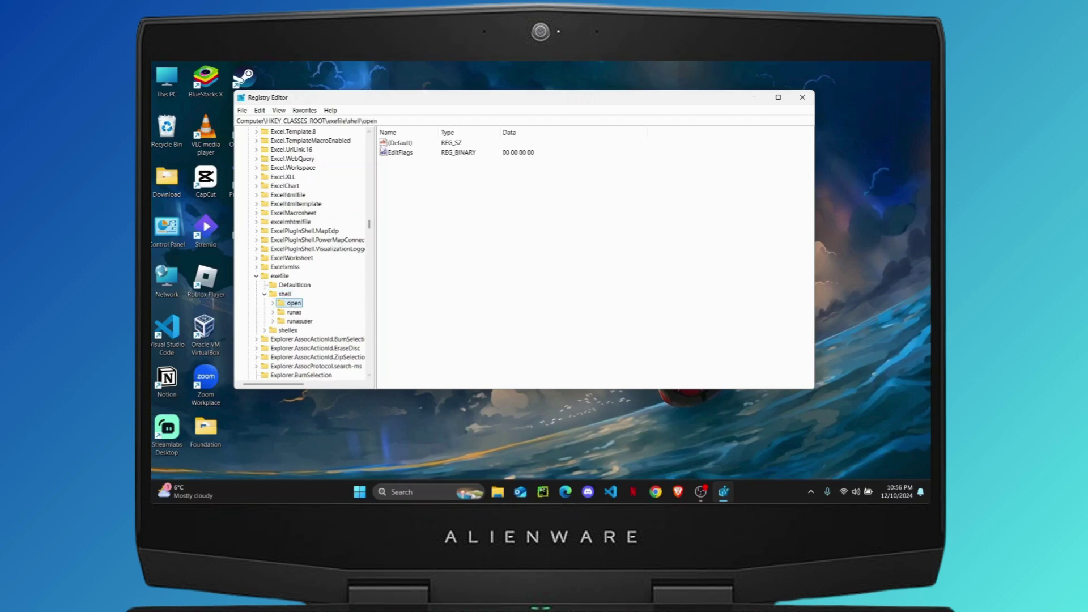
{"action": "left_click", "coordinate": [399, 142]}
{"action": "right_click", "coordinate": [416, 146]}
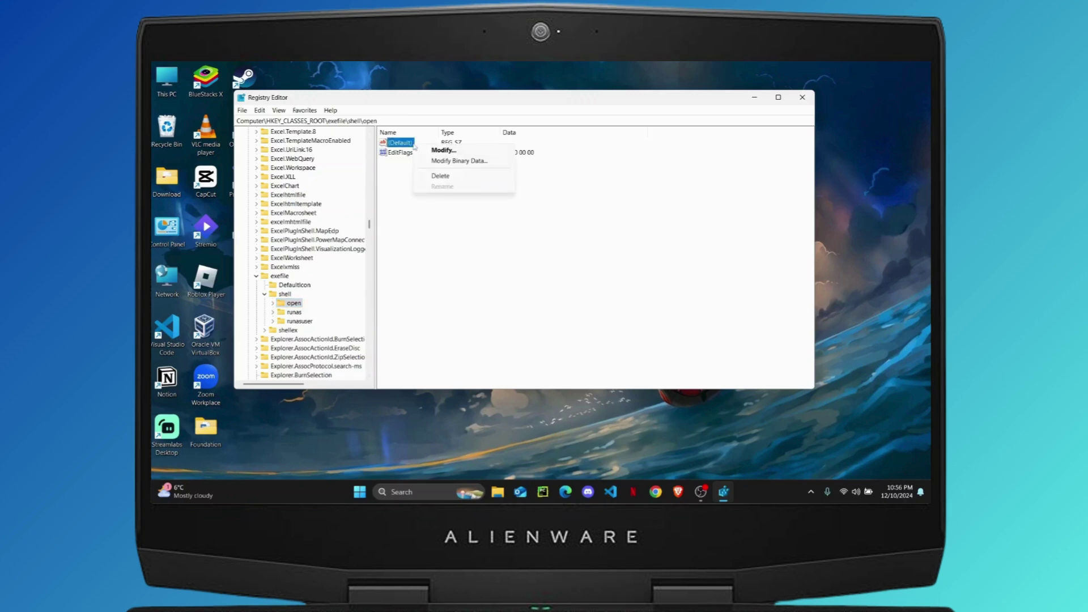
{"action": "left_click", "coordinate": [459, 151]}
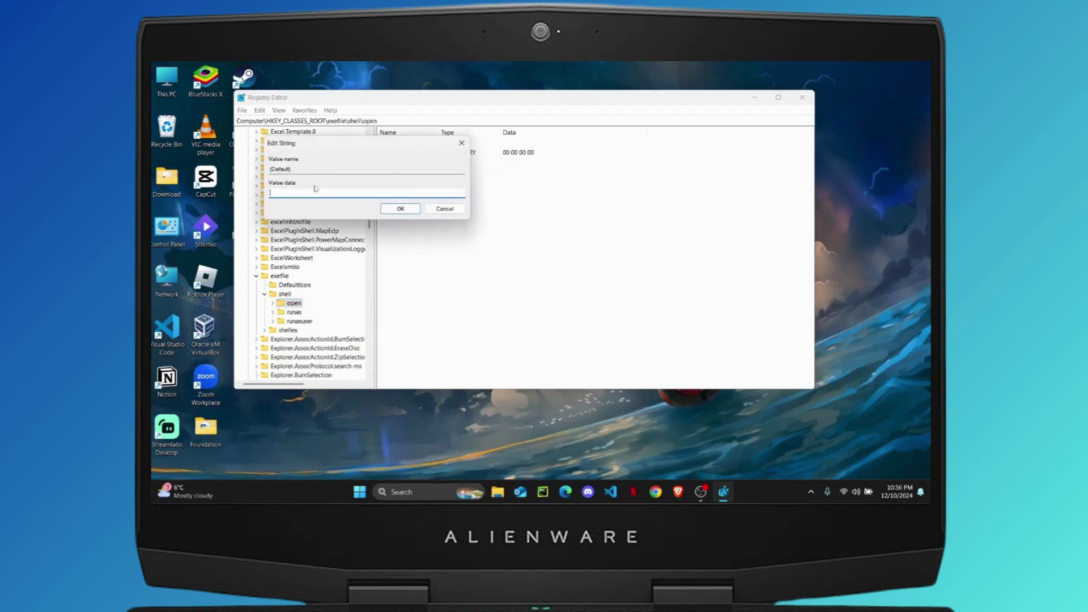
{"action": "left_click", "coordinate": [401, 210]}
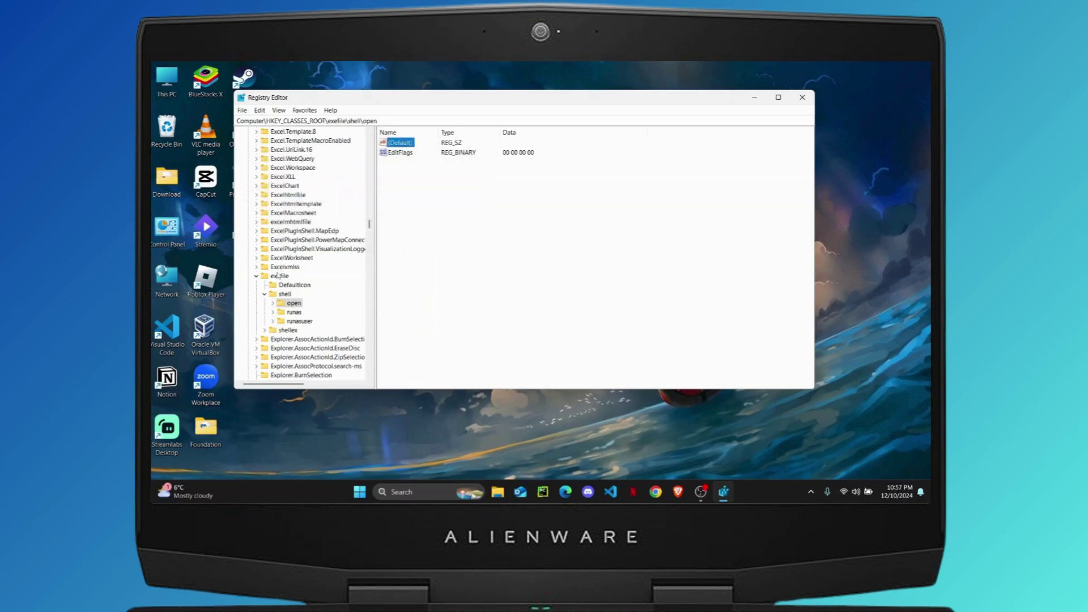
{"action": "left_click", "coordinate": [280, 275]}
Step: Reopen exefile's (Default) value, leave 'Application' unchanged, and close Registry Editor
{"action": "left_click", "coordinate": [399, 142]}
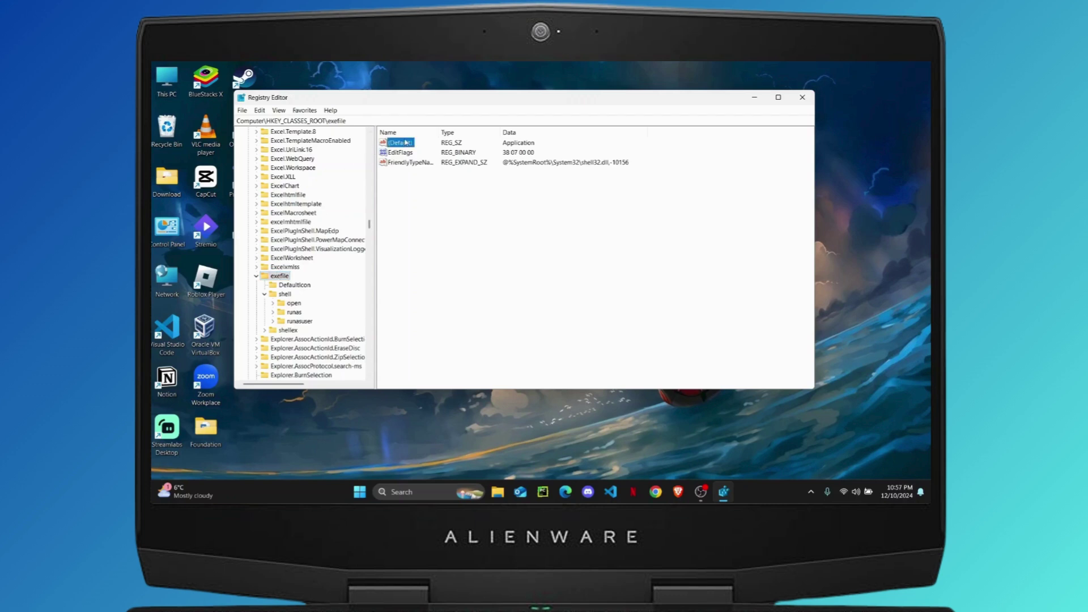
{"action": "right_click", "coordinate": [406, 143]}
{"action": "left_click", "coordinate": [435, 145]}
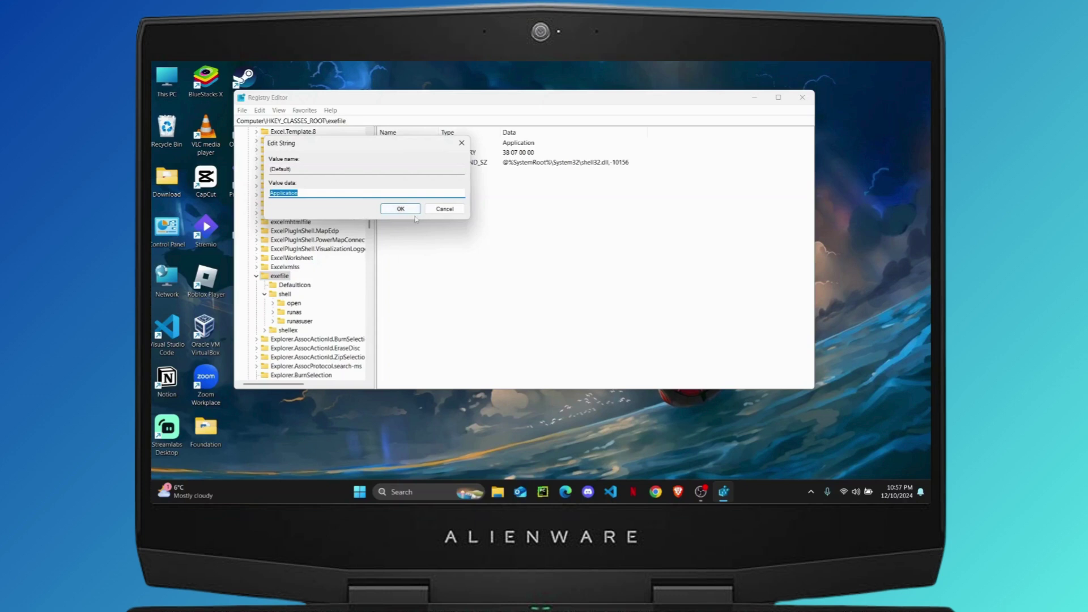
{"action": "left_click", "coordinate": [461, 143]}
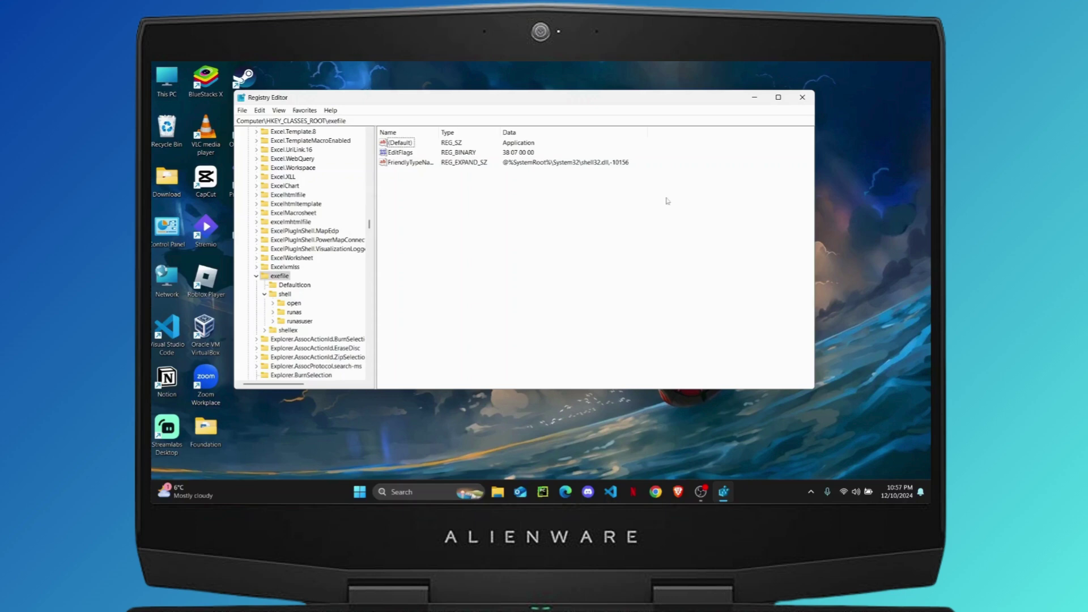
{"action": "left_click", "coordinate": [802, 97]}
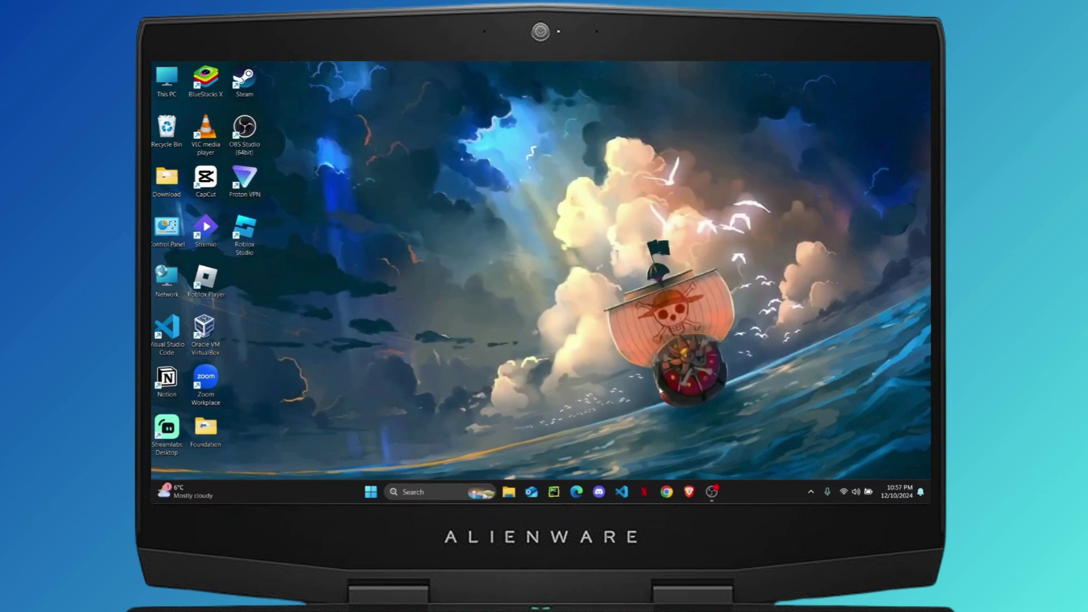